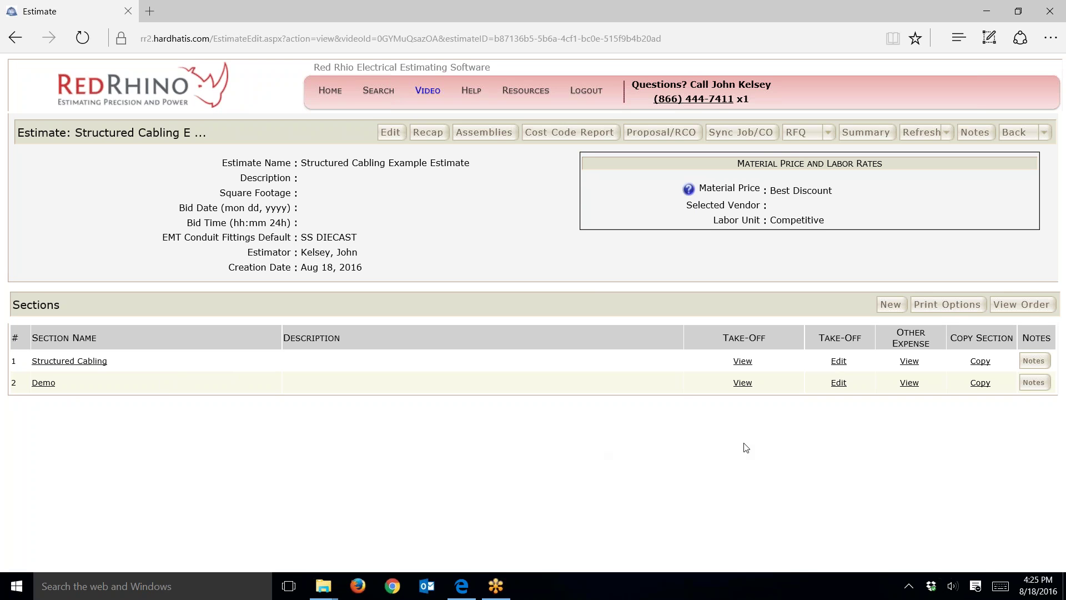
# Open the Demo section's takeoff sheet for editing and widen the product catalog panel.
pyautogui.click(839, 384)
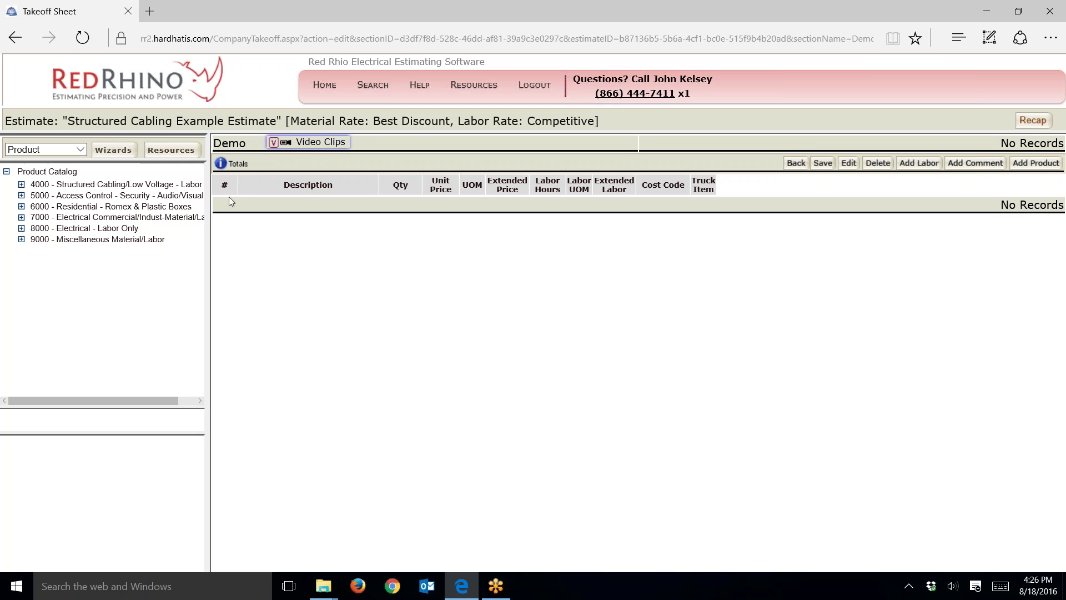
pyautogui.moveTo(207, 311); pyautogui.dragTo(245, 311)
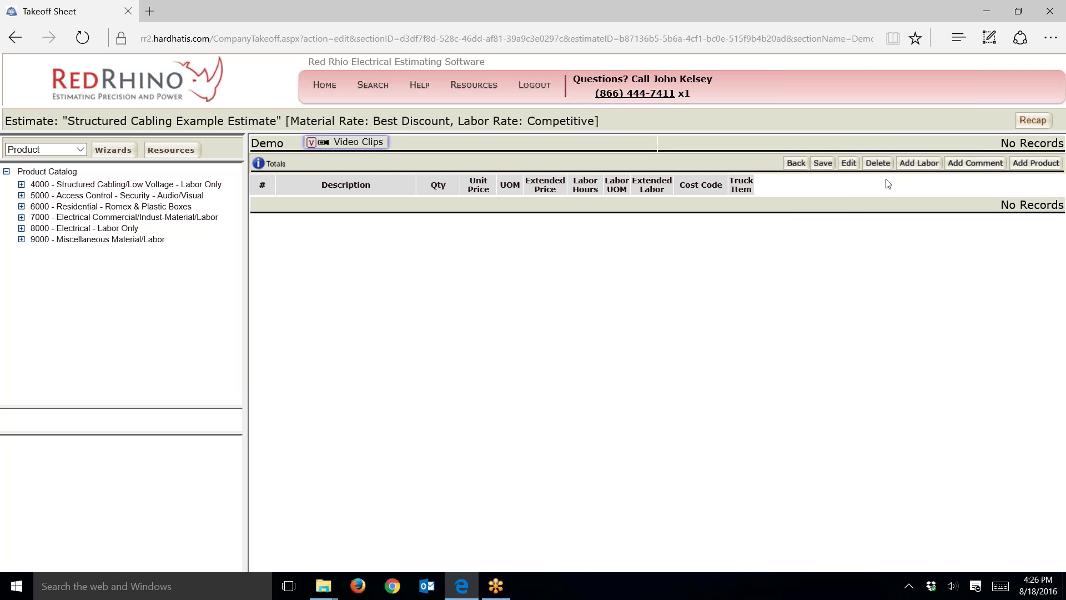
# Add and save a DEMO labor line with quantity 2 and 16 labor hours.
pyautogui.click(917, 164)
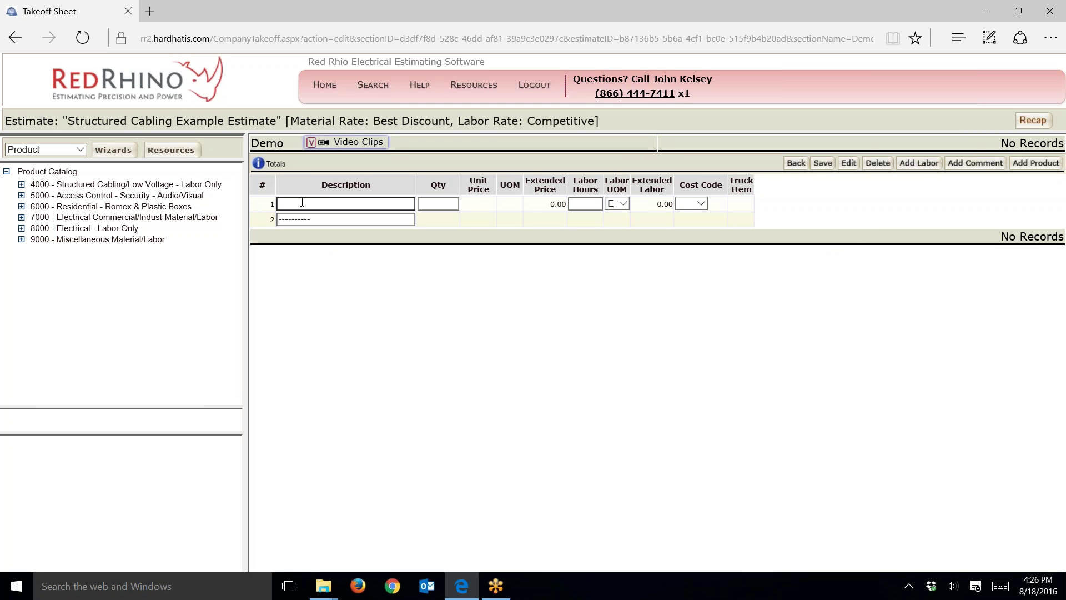
pyautogui.write('DEMO')
pyautogui.press('Return')
pyautogui.click(432, 204)
pyautogui.write('2')
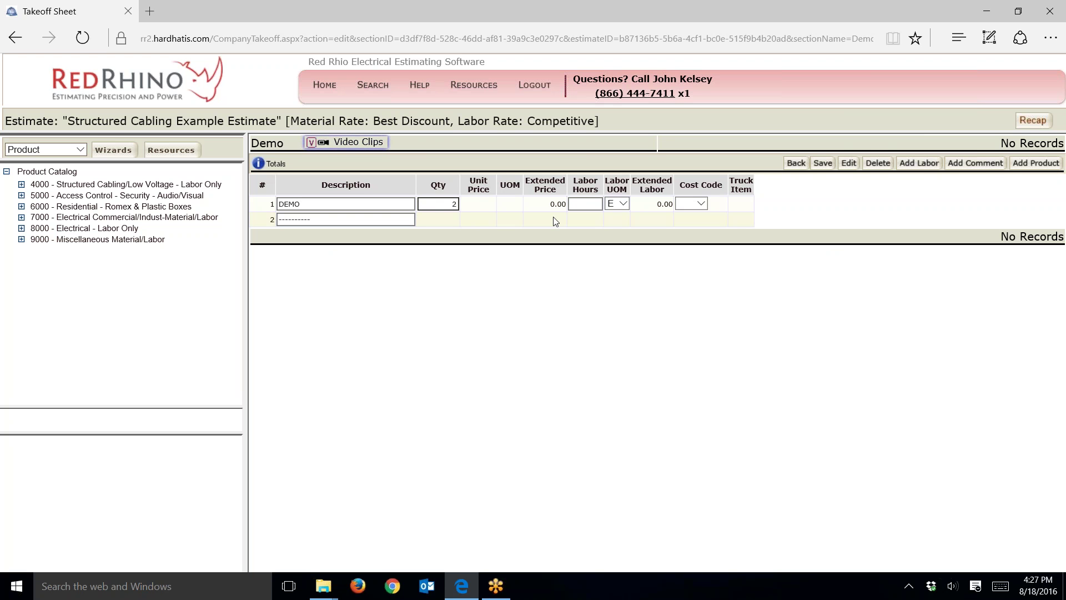
pyautogui.click(577, 205)
pyautogui.write('16')
pyautogui.click(437, 204)
pyautogui.click(824, 164)
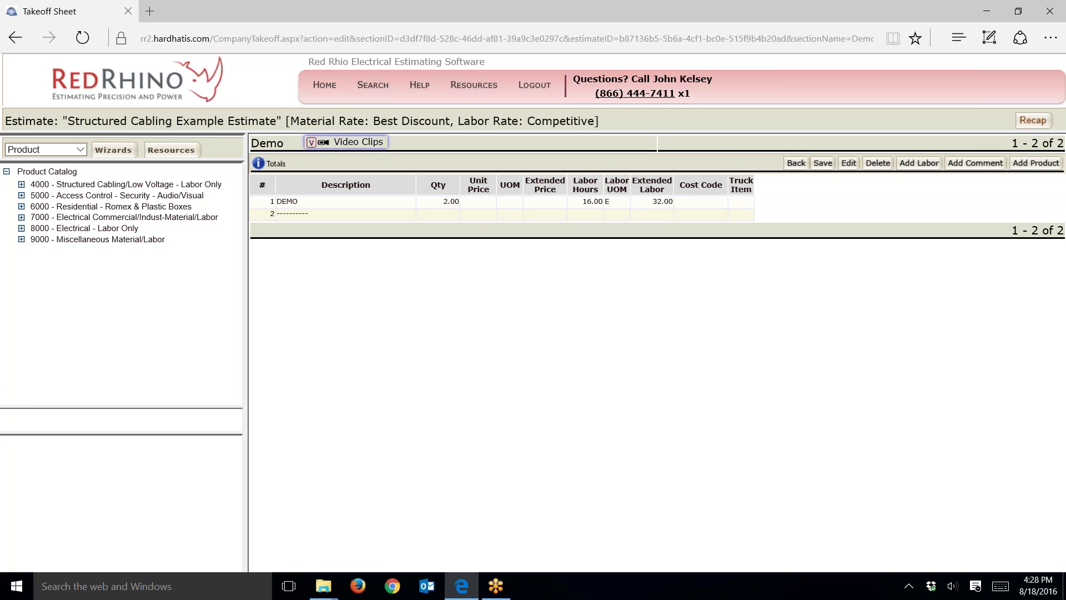
# Add 1500 of 4PR CABLE from 4000 Structured Cabling > 01 - Cable > 01.01 - CU MULTIPAIR.
pyautogui.click(21, 184)
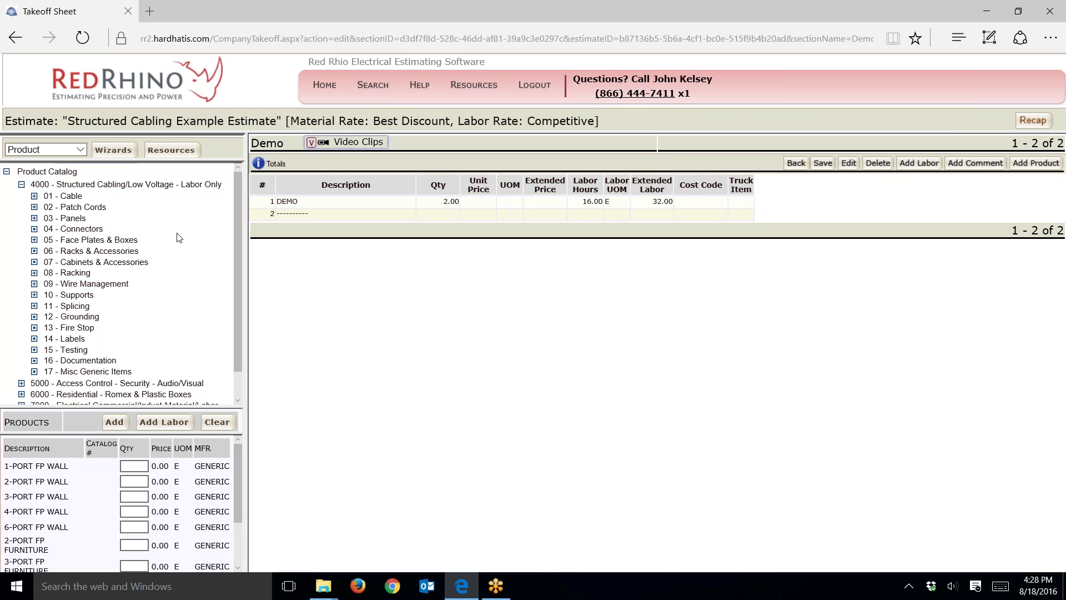
pyautogui.click(34, 196)
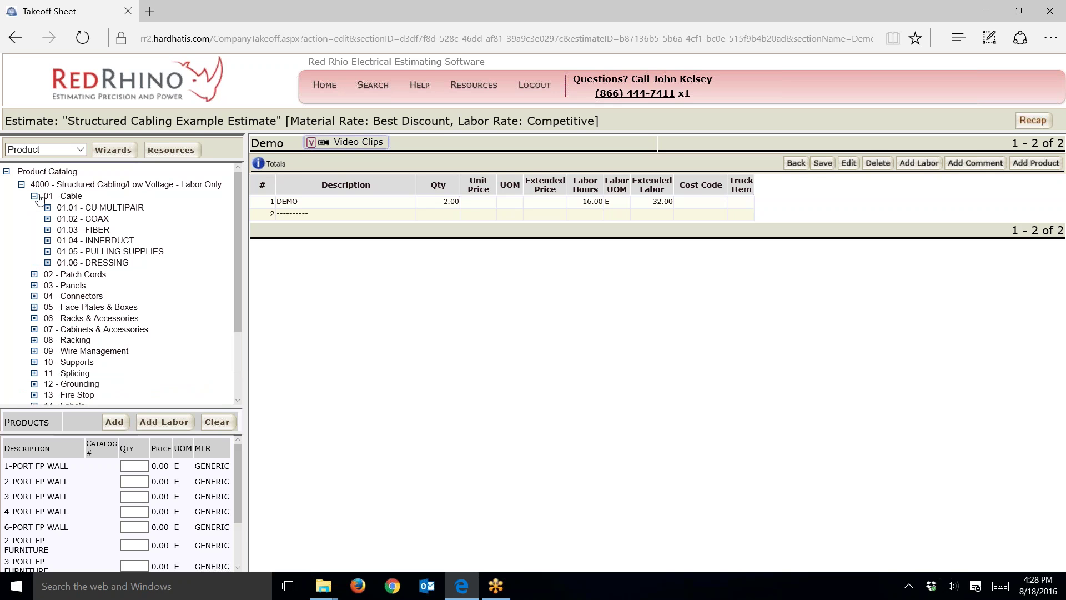
pyautogui.click(108, 209)
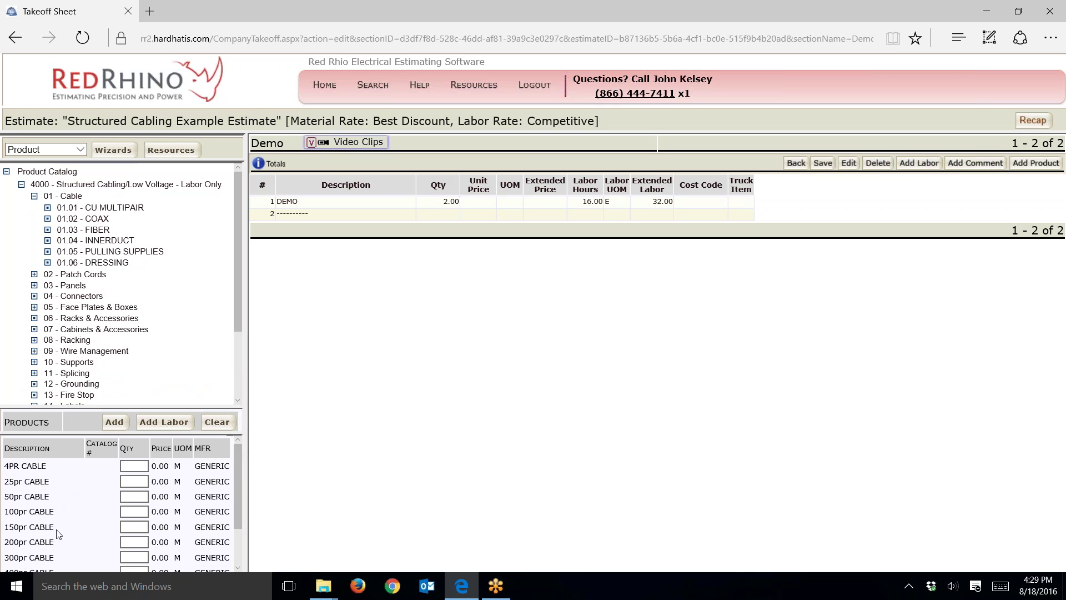
pyautogui.click(138, 464)
pyautogui.write('1500')
pyautogui.click(115, 423)
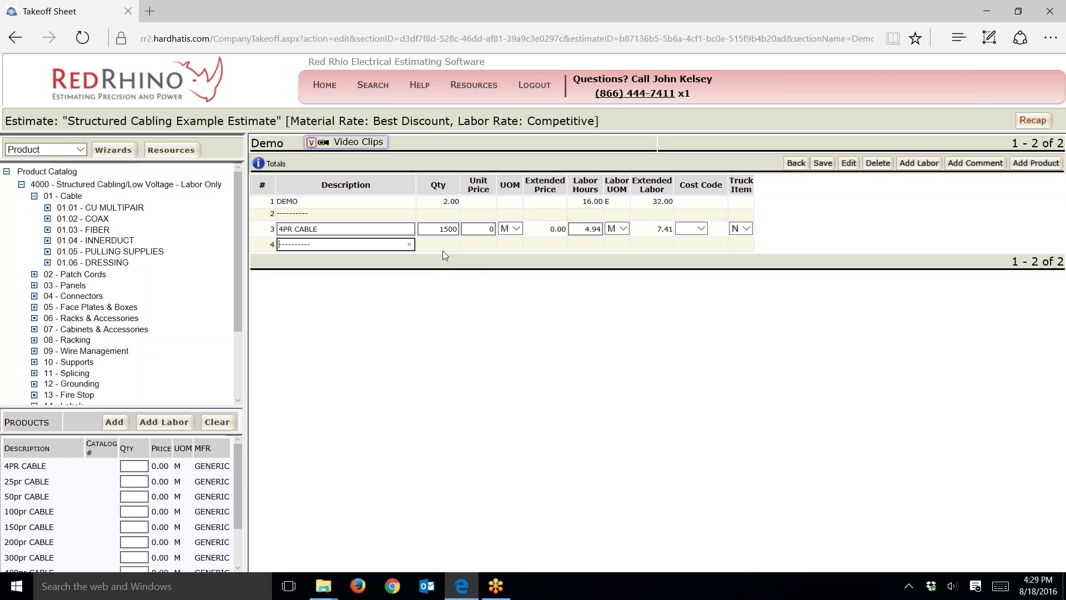
# Change the 4PR CABLE line's labor hours from 4.94 to 2.50 and save it.
pyautogui.click(389, 229)
pyautogui.click(584, 229)
pyautogui.moveTo(582, 229); pyautogui.dragTo(604, 232)
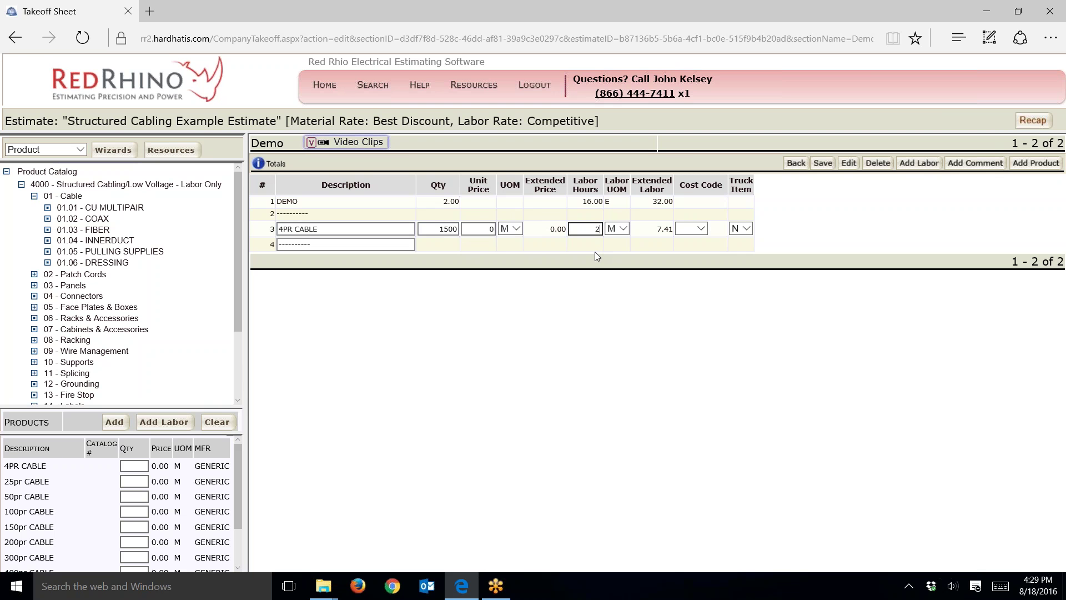
pyautogui.write('.5')
pyautogui.click(823, 163)
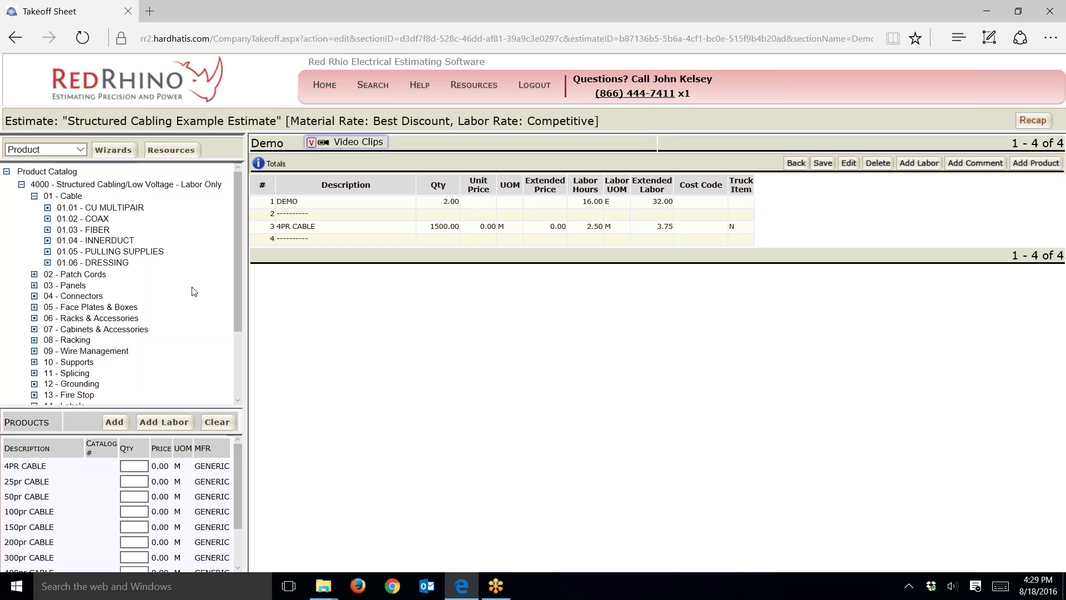
# Add 10 of 1-PORT FP WALL from the 05 - Face Plates & Boxes products.
pyautogui.click(34, 307)
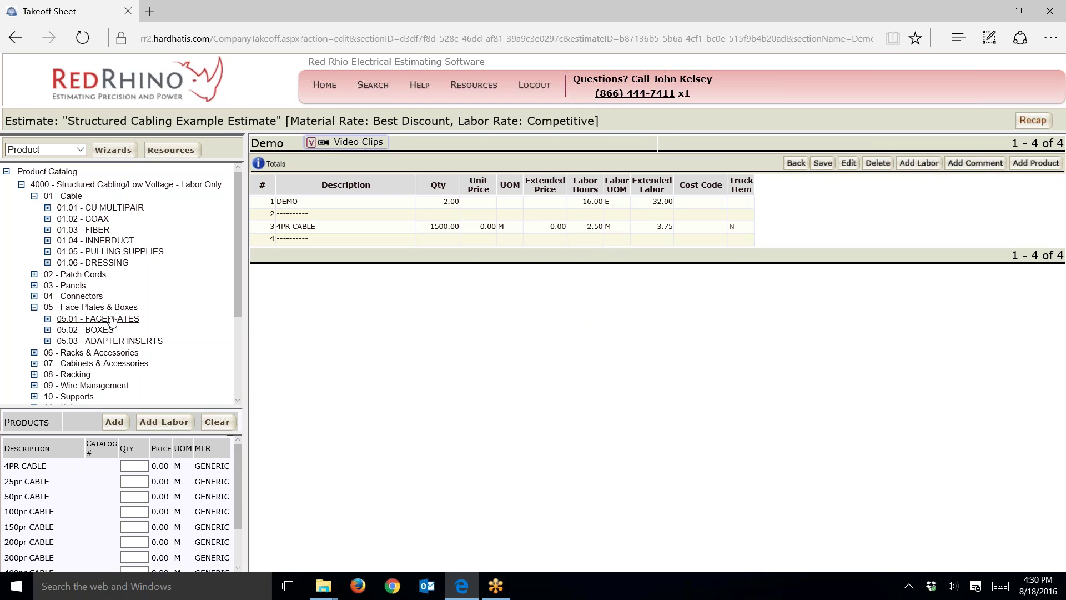
pyautogui.click(111, 319)
pyautogui.click(136, 466)
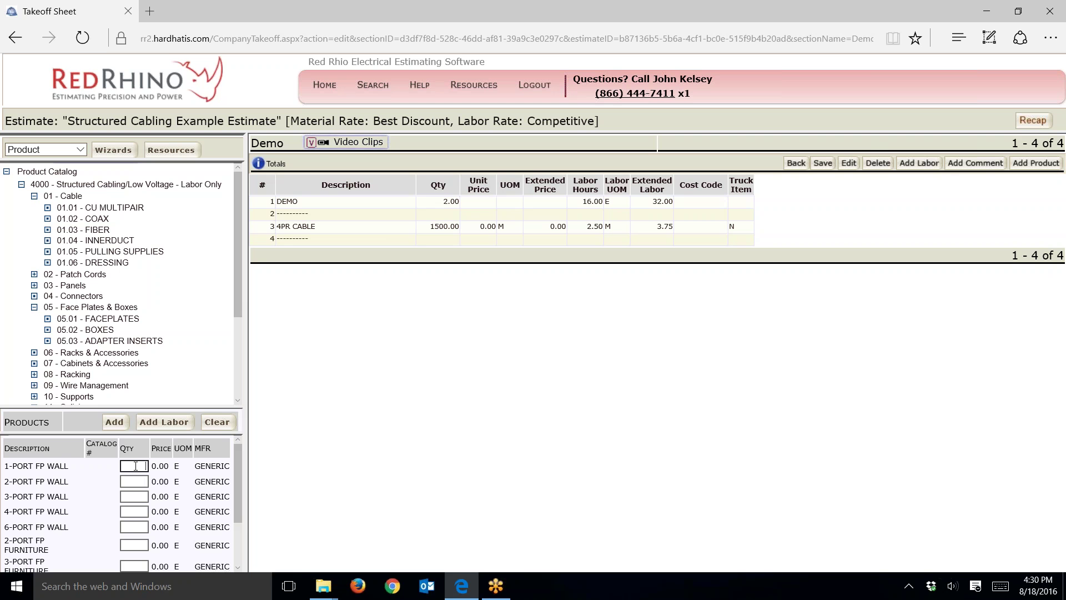
pyautogui.write('10')
pyautogui.click(115, 422)
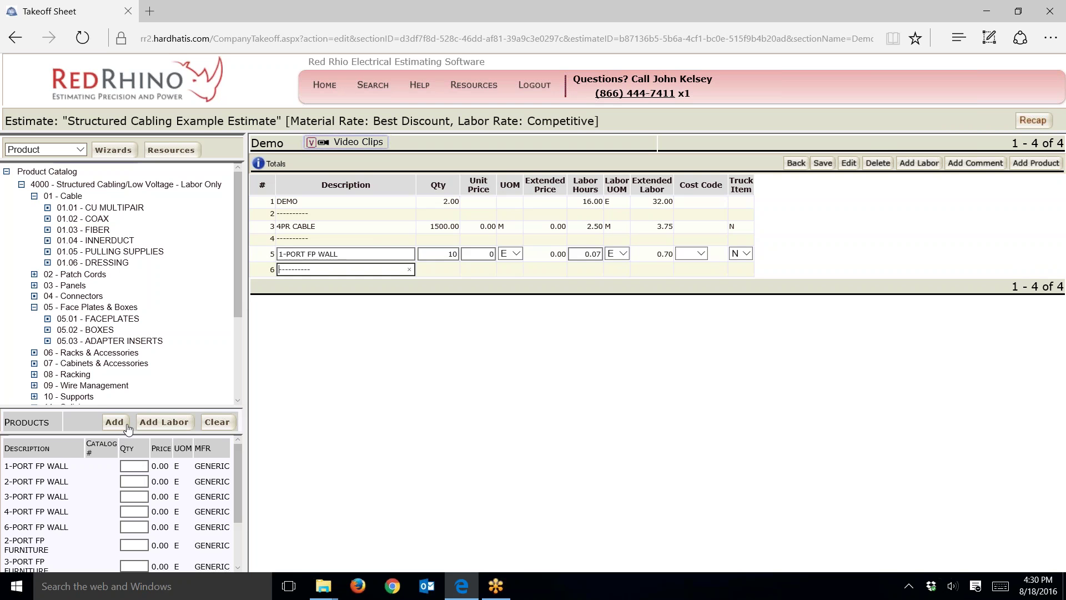
# Lower the faceplate line's labor hours from 0.07 to 0.03 and save.
pyautogui.click(584, 254)
pyautogui.moveTo(583, 254); pyautogui.dragTo(602, 254)
pyautogui.write('.')
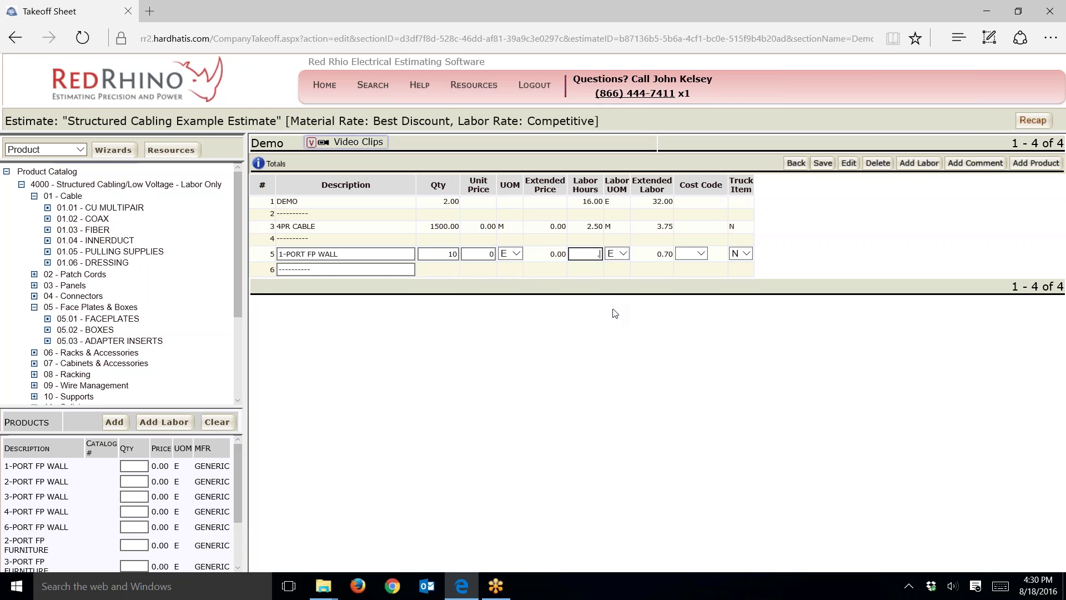
pyautogui.write('03')
pyautogui.click(823, 163)
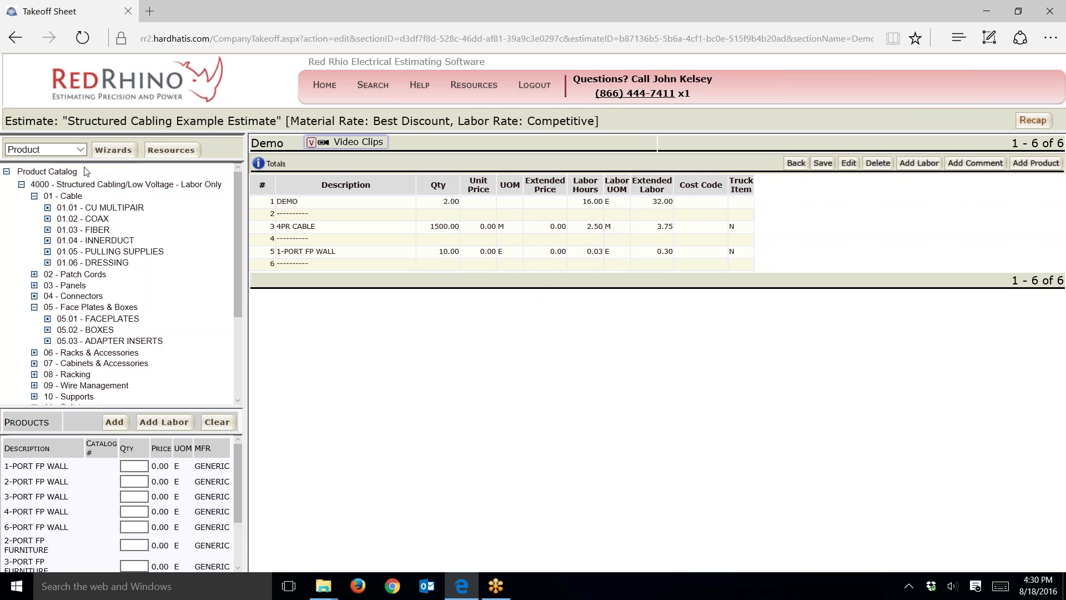
# Switch the catalog to Assemblies and list 300 - Structured Cabling Systems > 50.01 - Horizontal Stations.
pyautogui.click(81, 151)
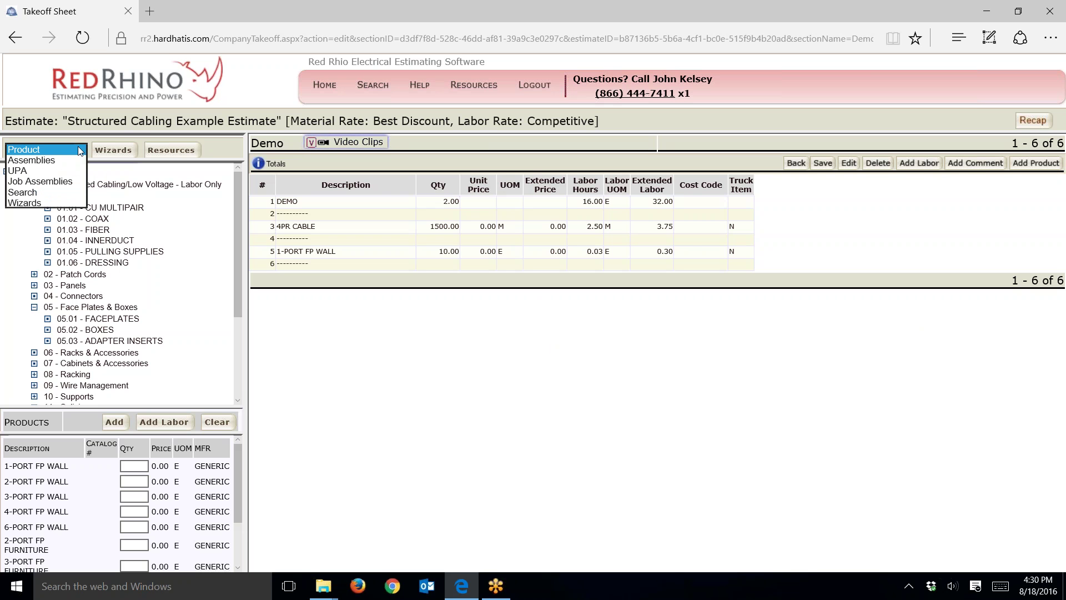
pyautogui.click(45, 161)
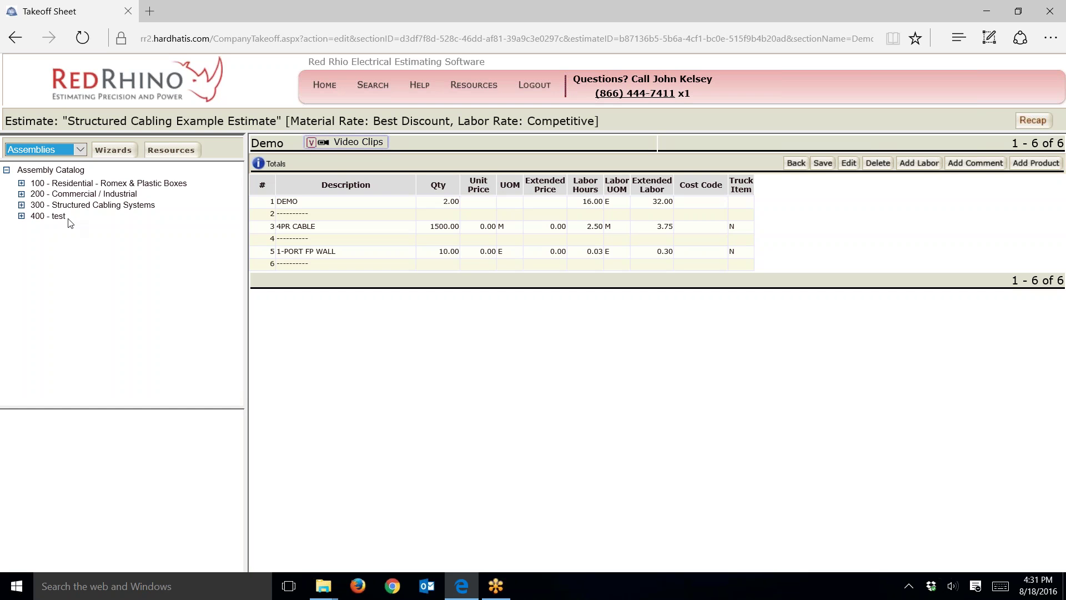
pyautogui.moveTo(71, 222); pyautogui.dragTo(20, 220)
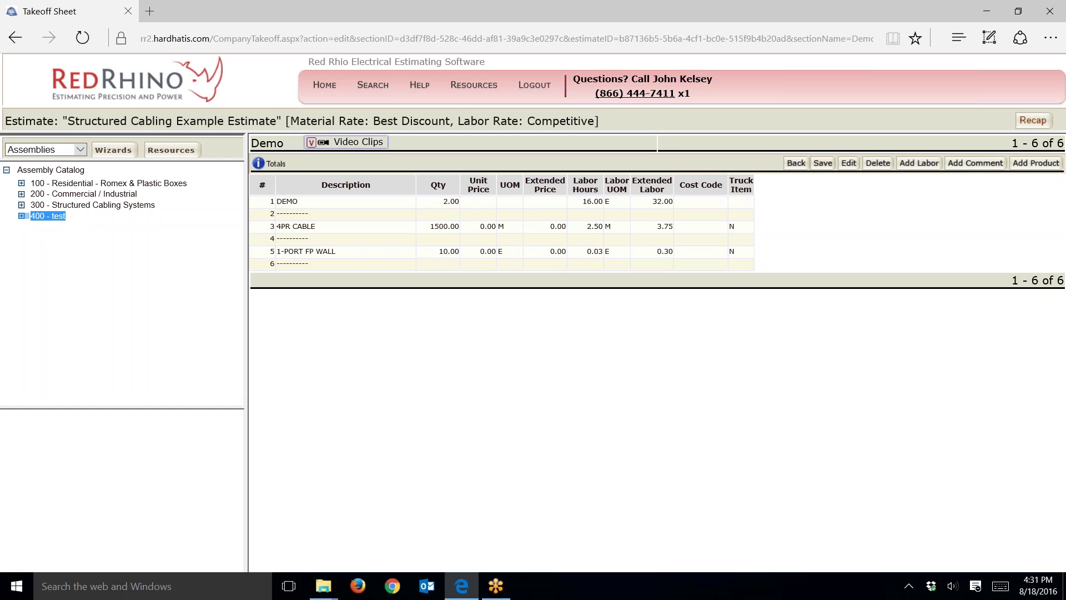
pyautogui.click(21, 205)
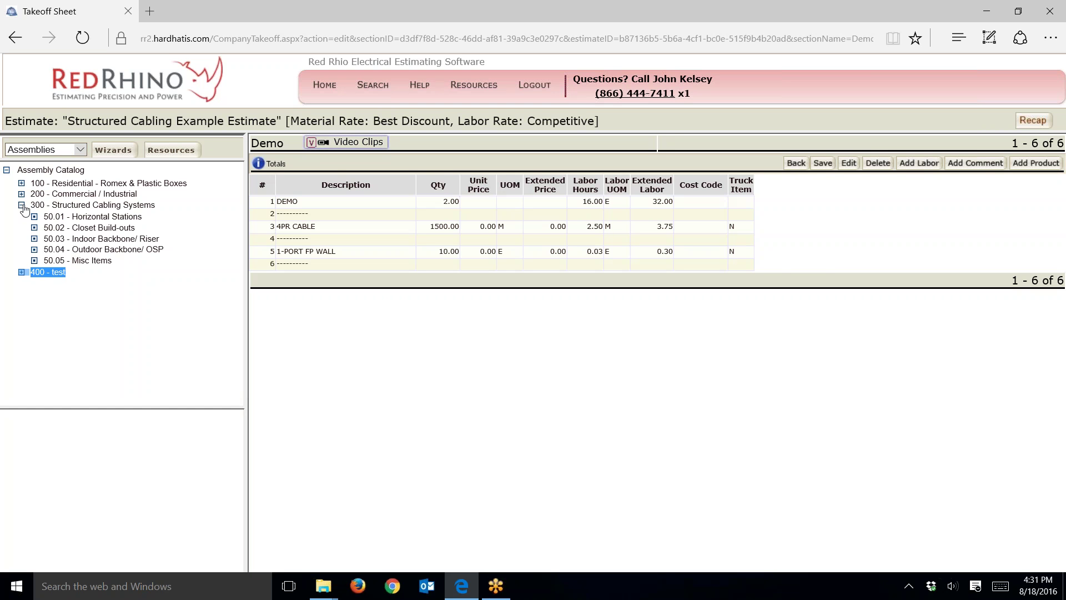
pyautogui.click(928, 312)
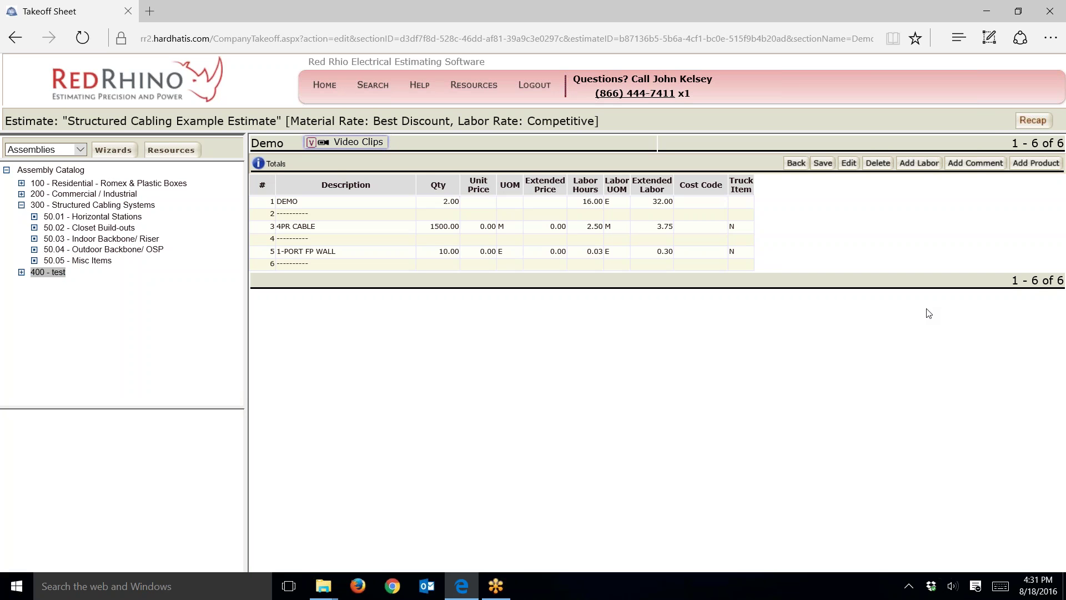
pyautogui.click(82, 218)
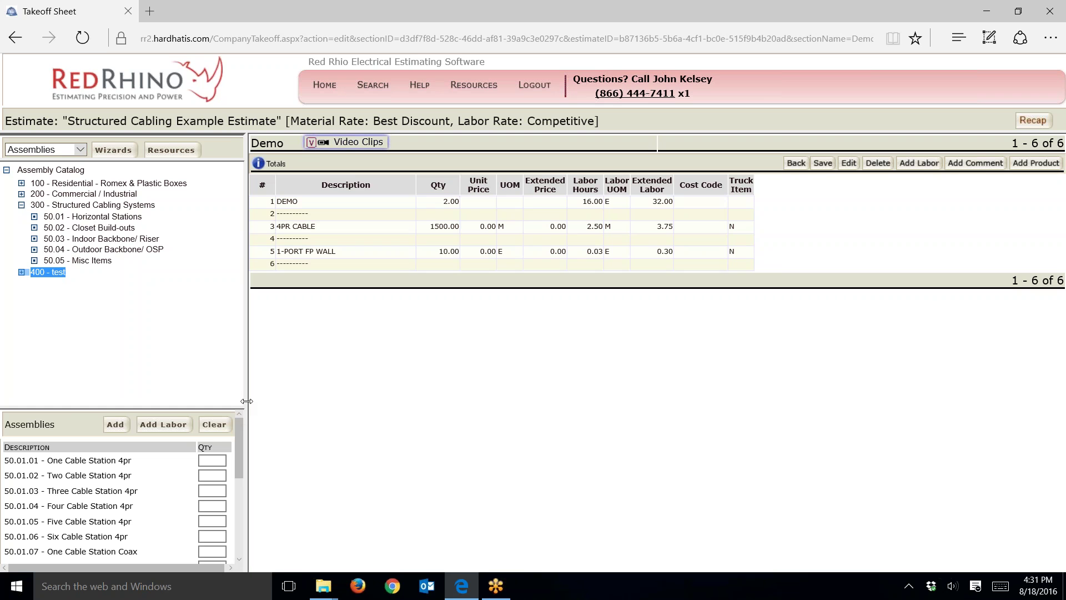
# Widen the catalog panel slightly and enter quantity 8 for 50.01.02 Two Cable Station 4pr.
pyautogui.moveTo(246, 401); pyautogui.dragTo(254, 400)
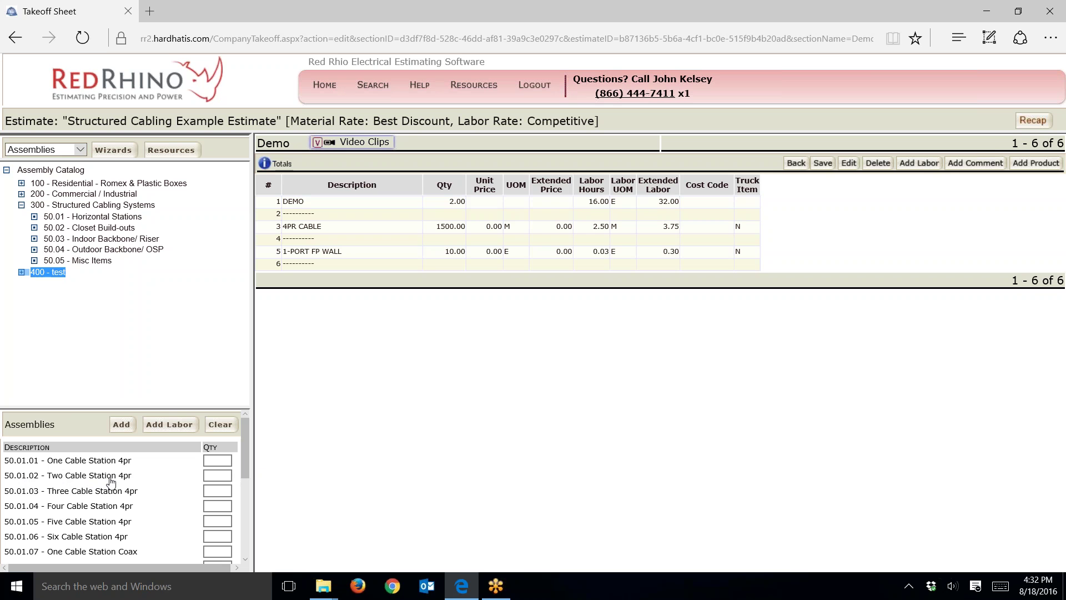
pyautogui.click(217, 475)
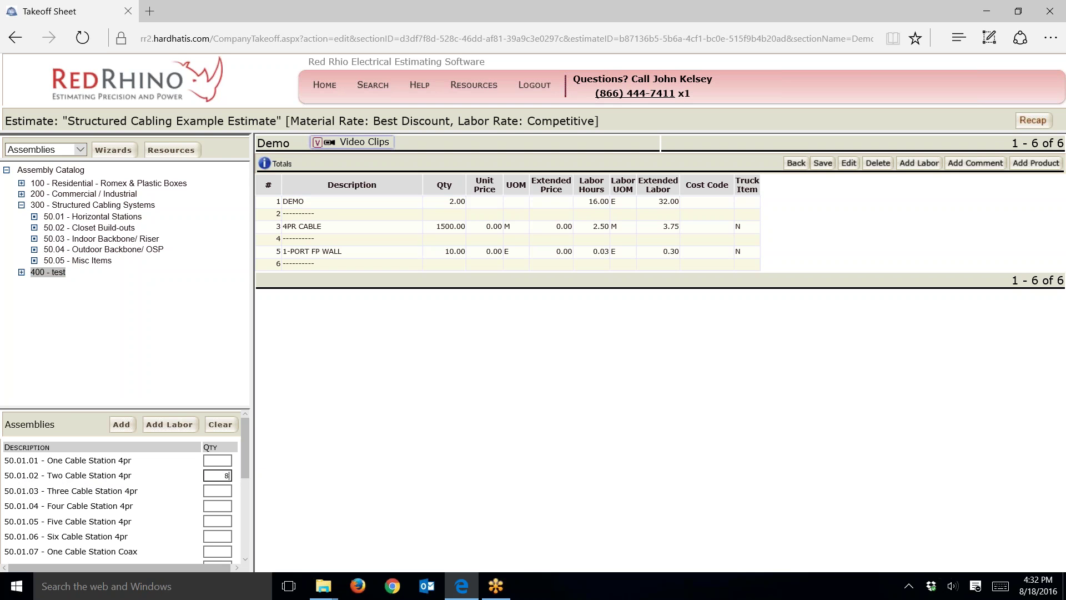
# Add the Two Cable Station 4pr assembly and lower its components' labor hours, e.g. 4PR CABLE to 2.5.
pyautogui.click(121, 425)
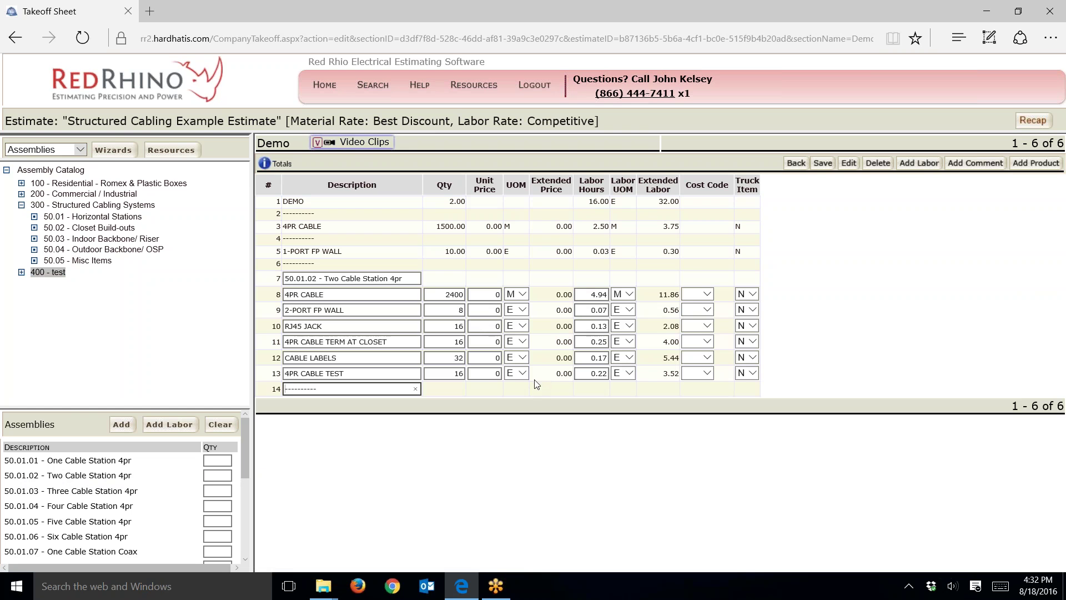
pyautogui.click(579, 294)
pyautogui.moveTo(580, 295); pyautogui.dragTo(604, 303)
pyautogui.doubleClick(596, 310)
pyautogui.doubleClick(592, 327)
pyautogui.doubleClick(597, 342)
pyautogui.click(757, 425)
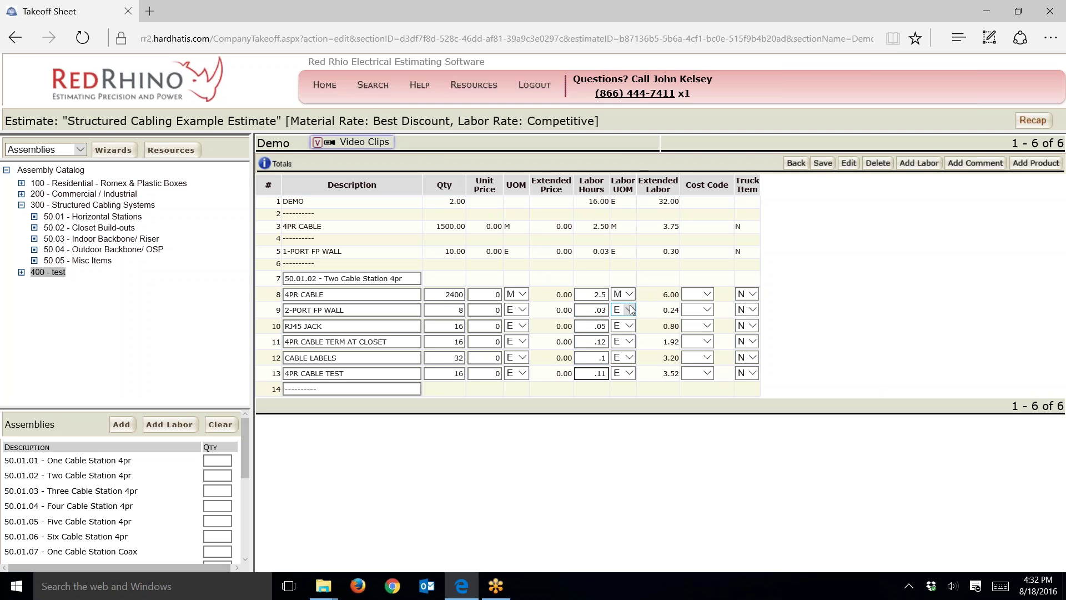
pyautogui.click(592, 310)
pyautogui.click(593, 374)
# Save the Two Cable Station lines with their edited labor hours and dismiss the components preview.
pyautogui.click(491, 374)
pyautogui.click(488, 358)
pyautogui.click(488, 372)
pyautogui.click(824, 163)
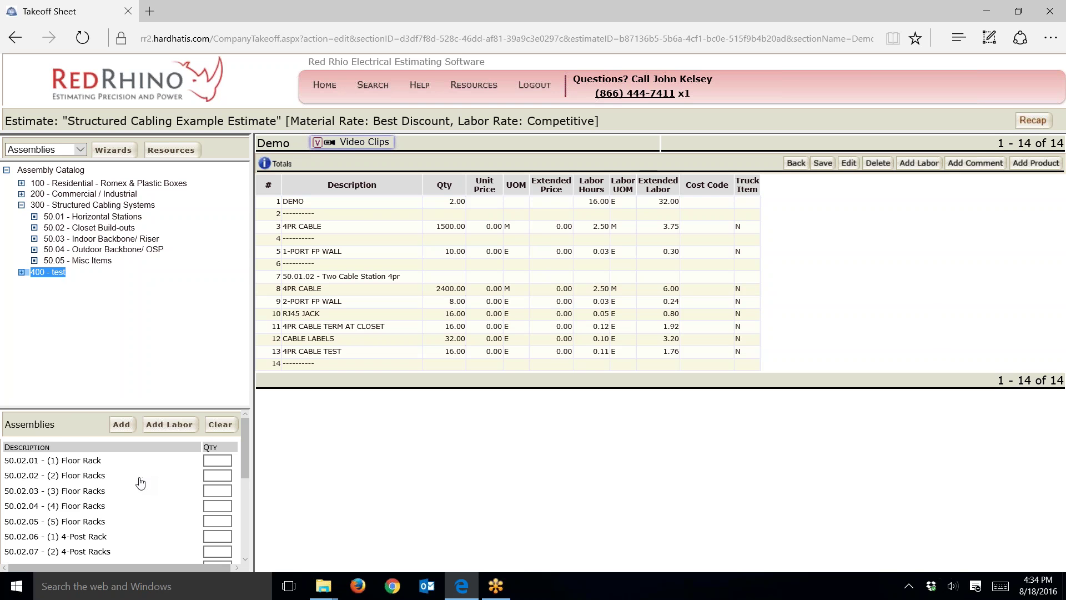
pyautogui.moveTo(133, 482)
pyautogui.click(134, 362)
# Add one 50.02.01 - (1) Floor Rack assembly to the takeoff.
pyautogui.click(213, 460)
pyautogui.write('1')
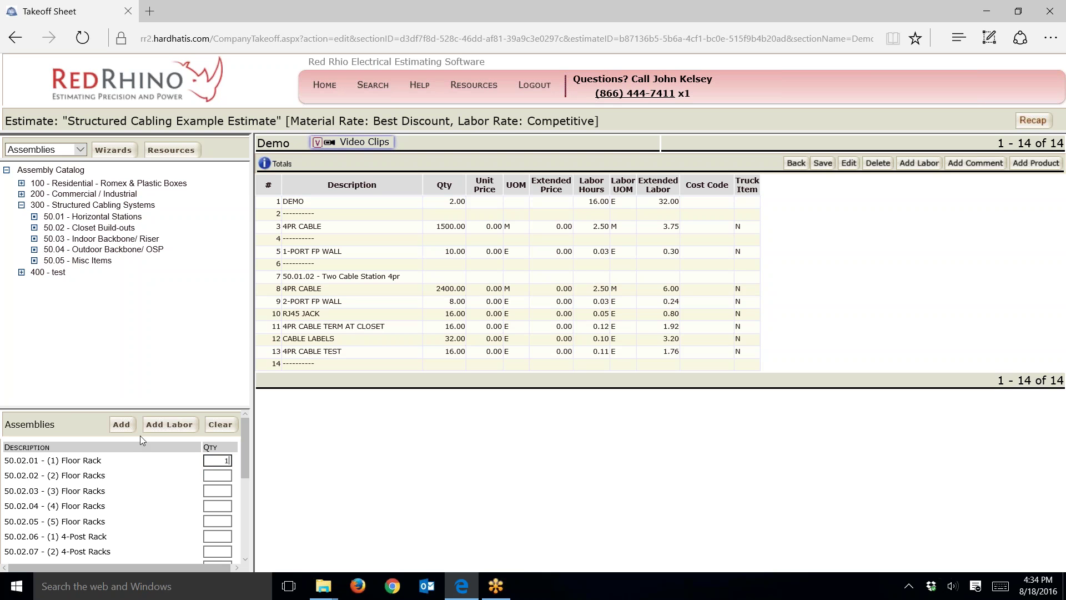
pyautogui.click(123, 426)
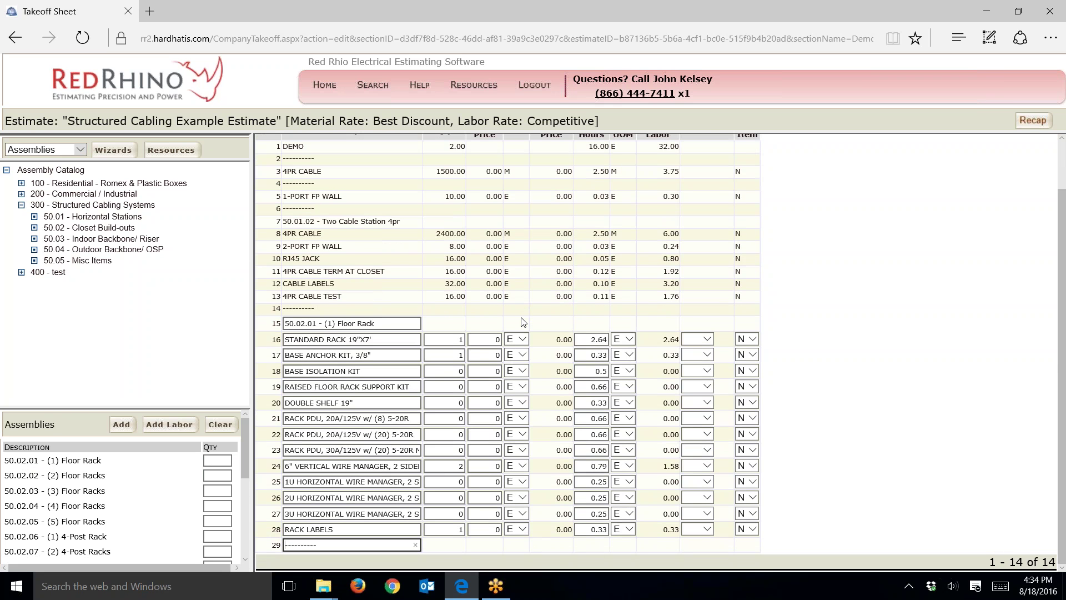
# Review labor hours for the rack, anchor kit, isolation kit, floor support, shelf and 20A PDU lines.
pyautogui.click(587, 339)
pyautogui.click(591, 356)
pyautogui.click(596, 373)
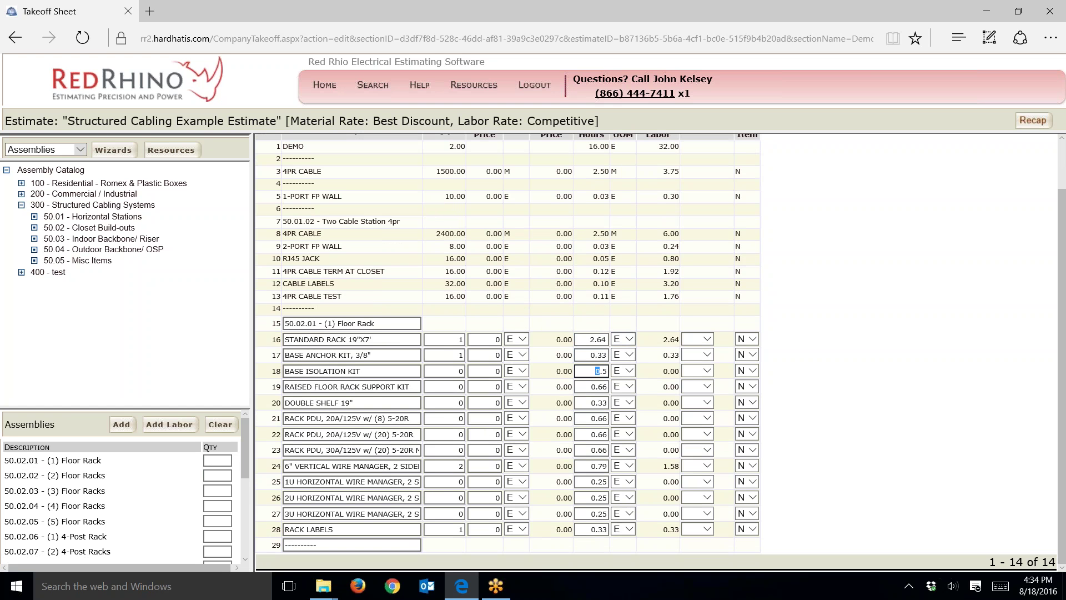
pyautogui.click(593, 387)
pyautogui.click(593, 403)
pyautogui.click(596, 418)
pyautogui.click(830, 413)
pyautogui.scroll(2, 795, 387)
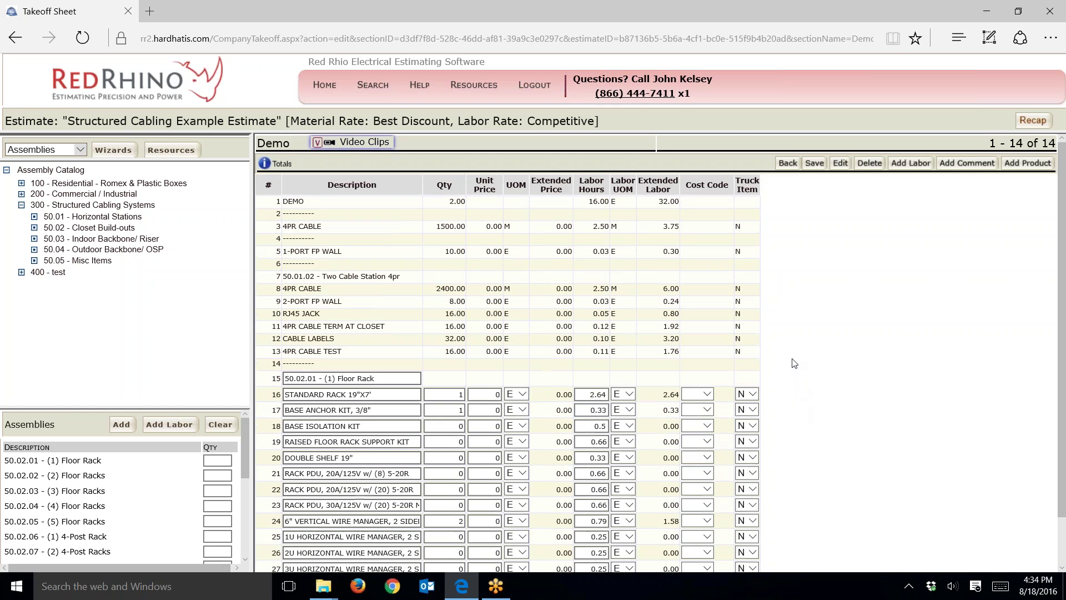